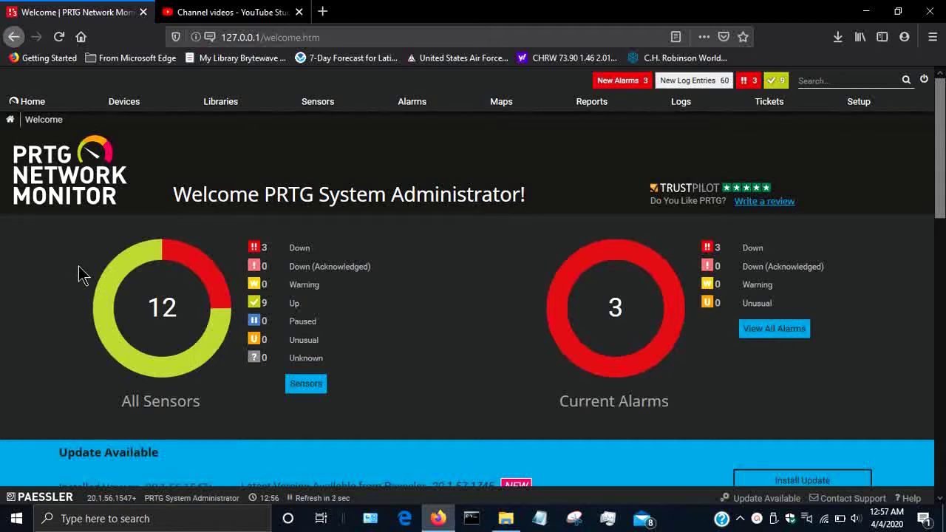
View the list of sensors with new alarms.
left_click(616, 89)
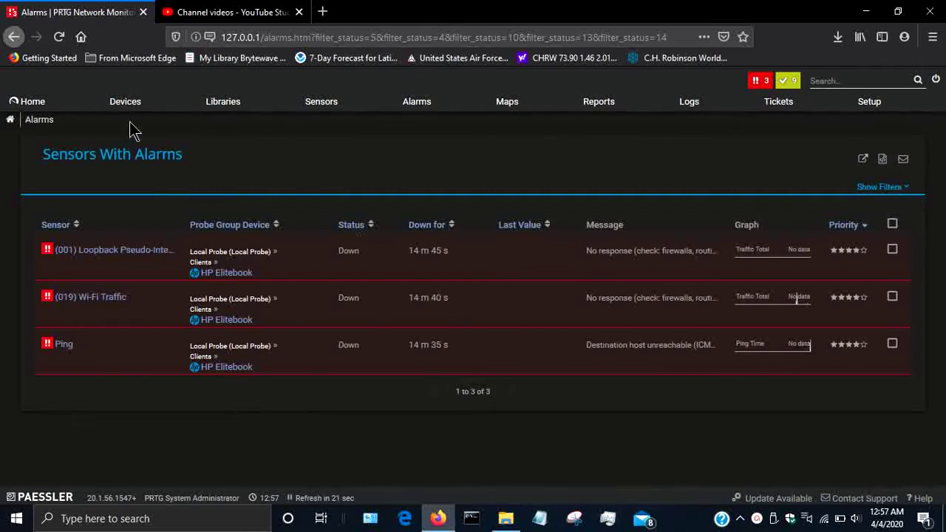
mouse_move(24, 97)
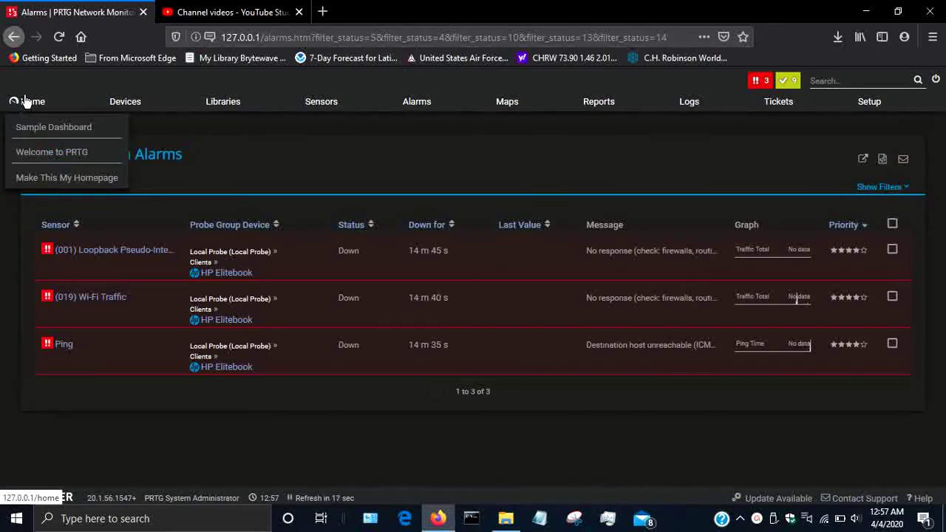
Start a new map and name it Network Layout 2.
left_click(507, 104)
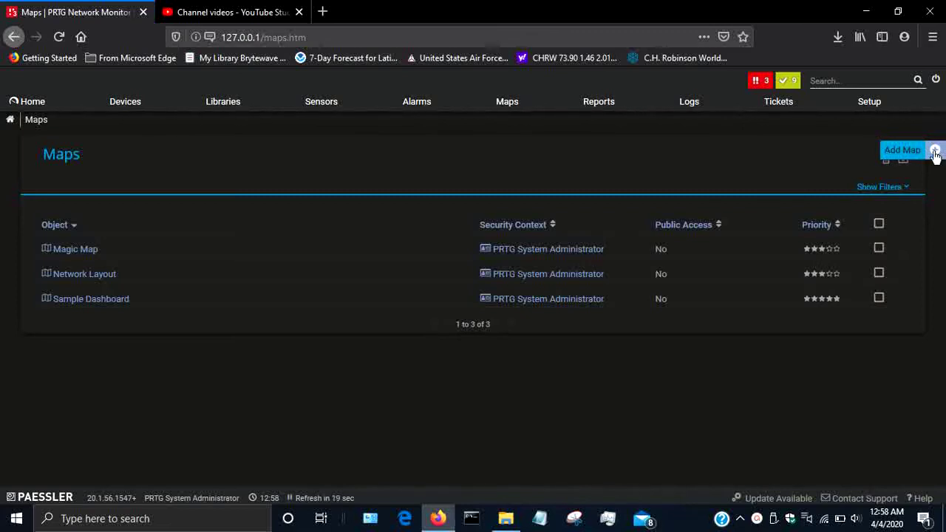
left_click(905, 153)
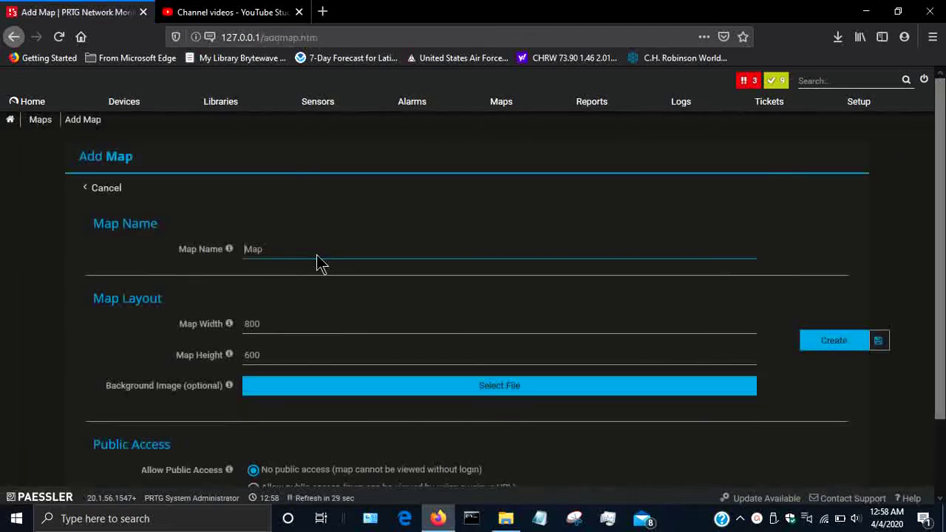
left_click(230, 249)
mouse_move(231, 249)
type("N")
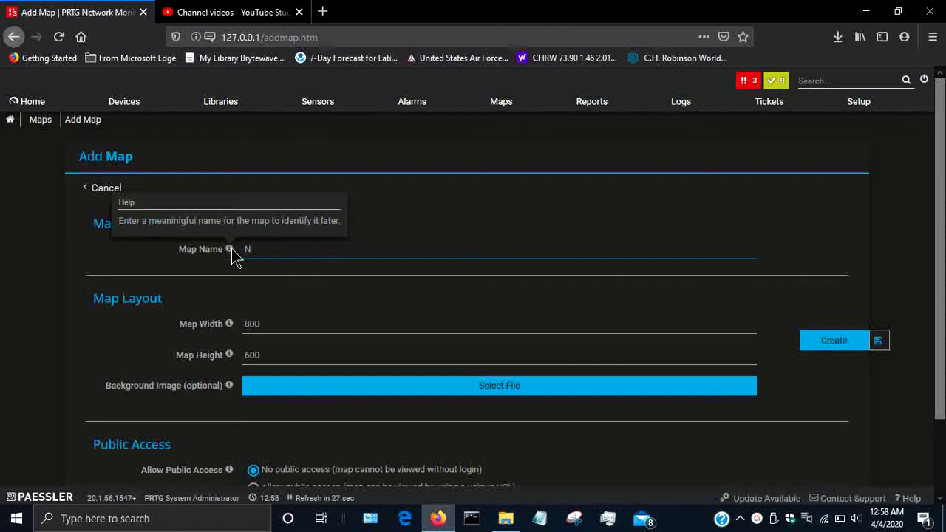
type("etwork Layout 2")
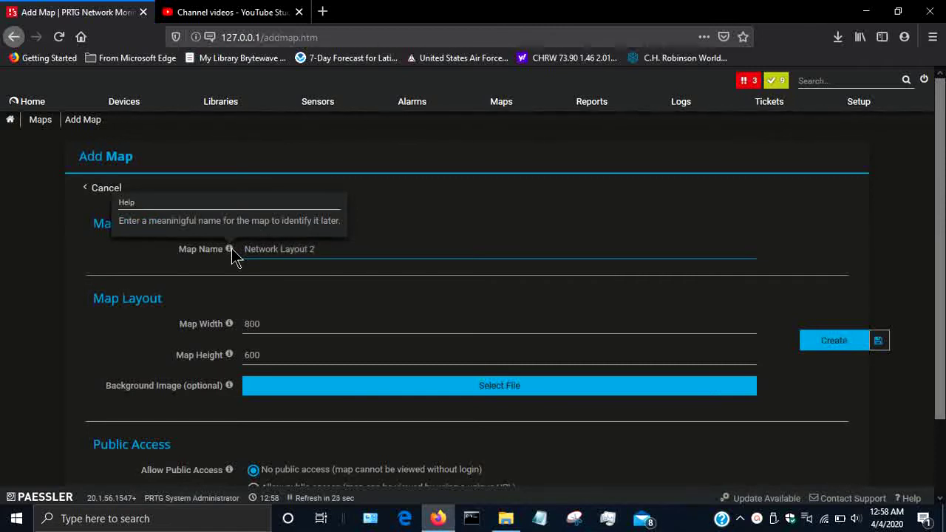
Set both the map width and map height to 2000 pixels and create the map without public access.
key("Tab")
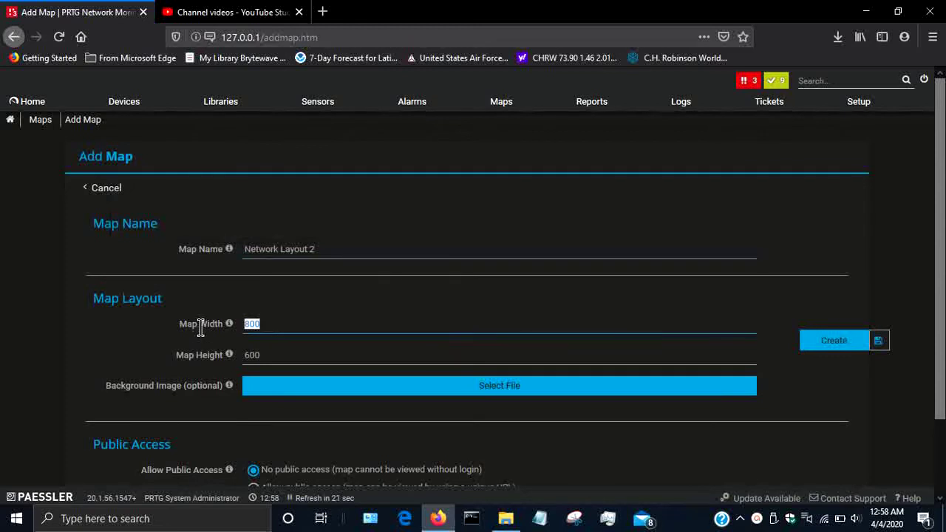
left_click(201, 329)
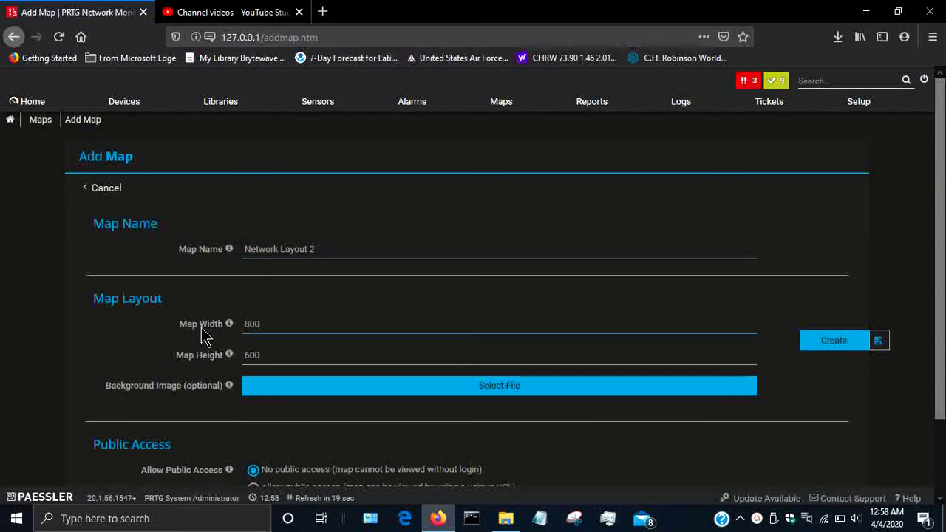
key("BackSpace")
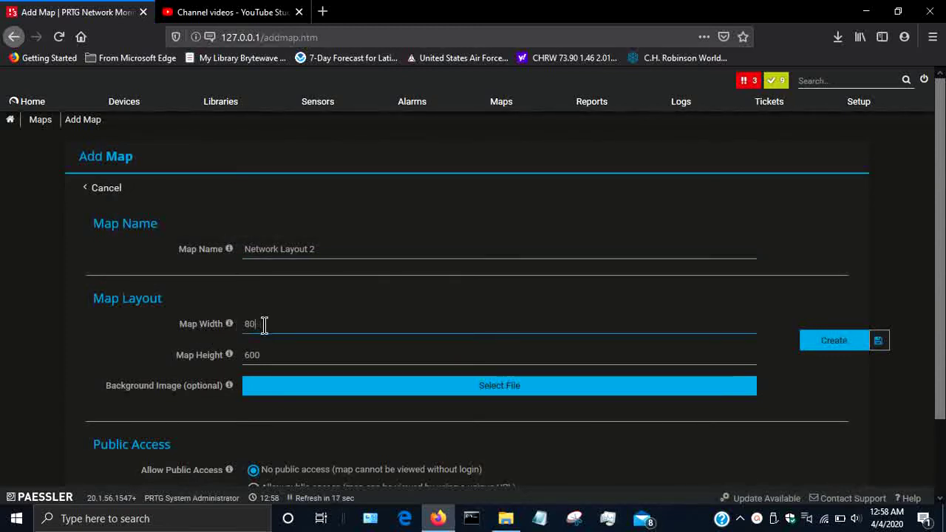
key("BackSpace")
key("BackSpace")
type("2000")
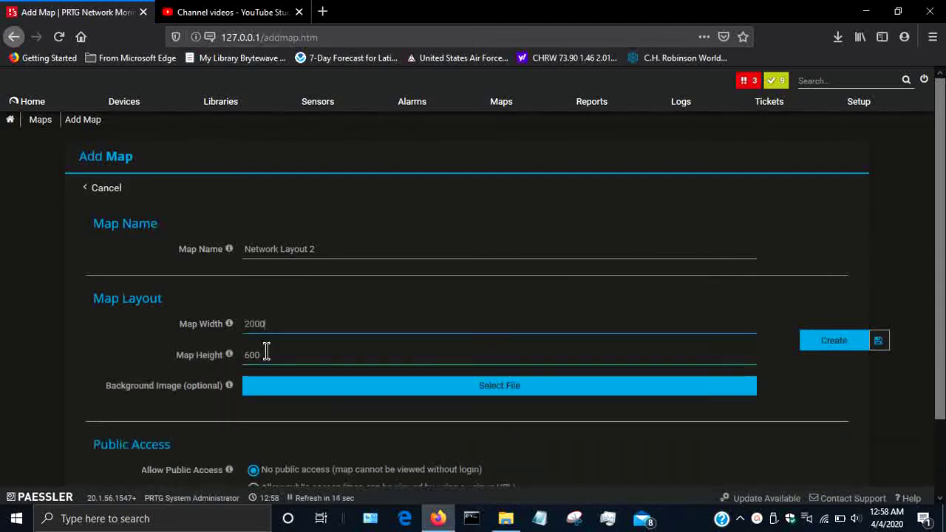
key("Tab")
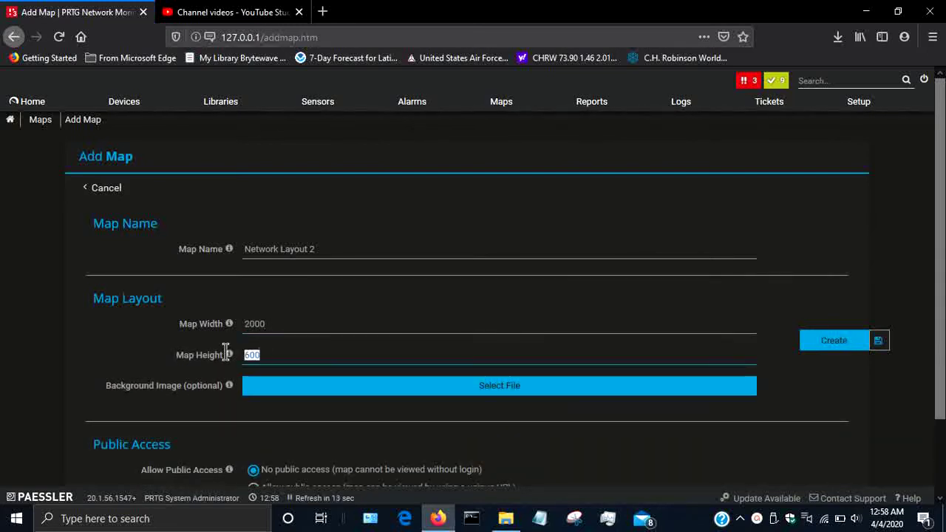
type("2000")
mouse_move(229, 359)
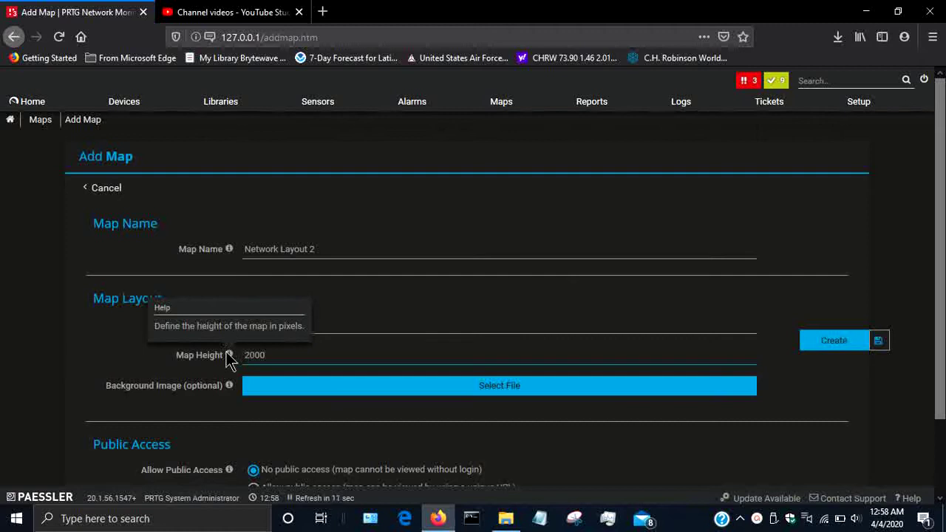
scroll(228, 356, "down", 2)
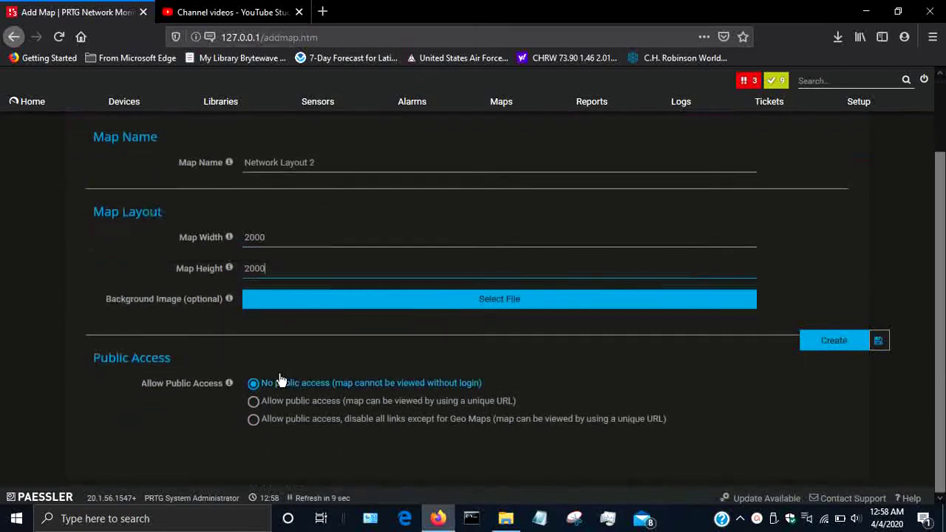
left_click(841, 342)
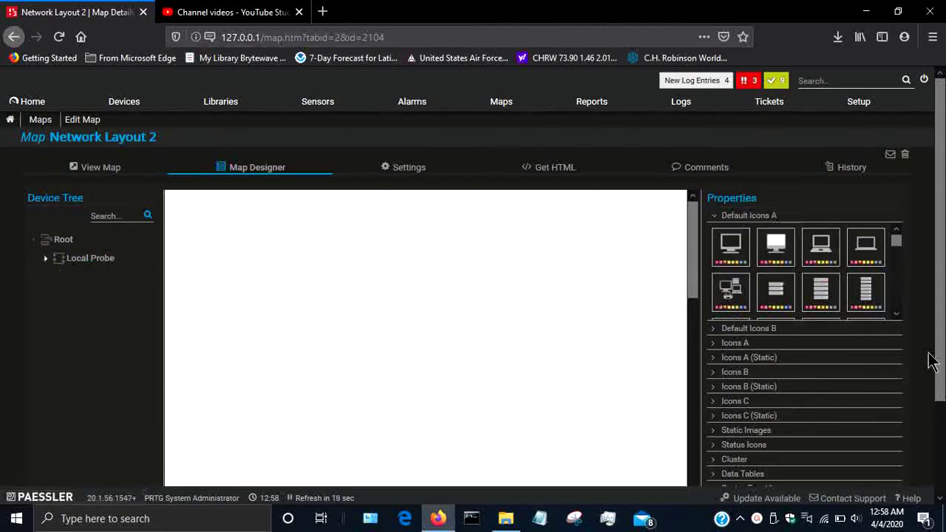
Place Local Probe from the device tree on the map, sized 120 by 120 at top 190, left 570.
scroll(933, 362, "down", 2)
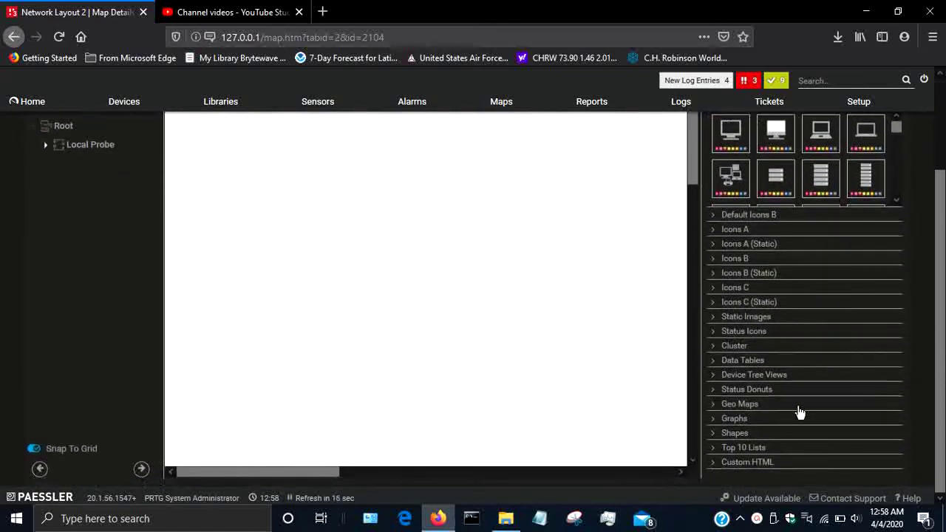
scroll(799, 412, "up", 2)
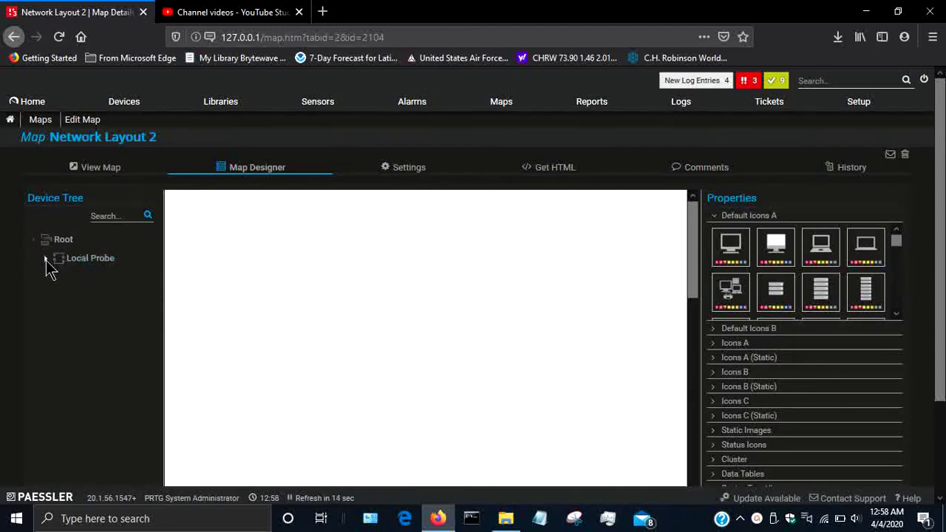
left_click(46, 260)
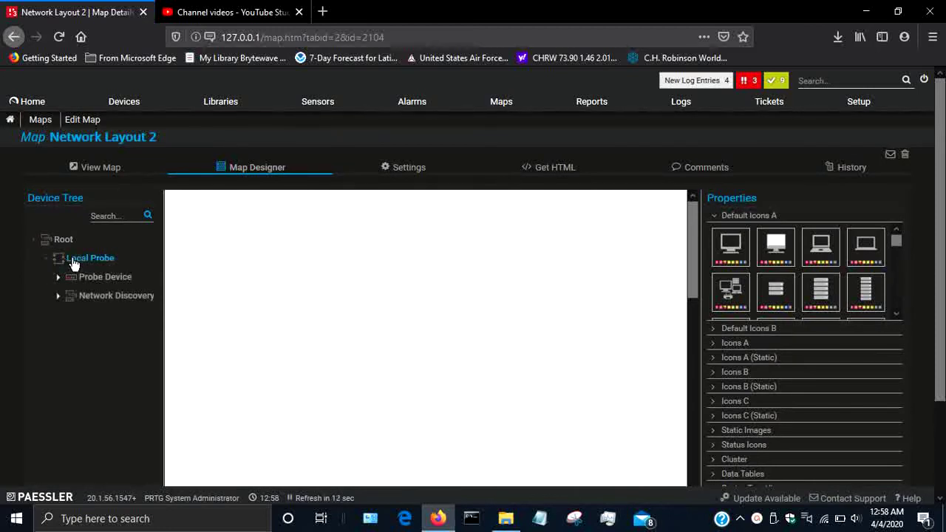
left_click_drag(73, 264, 573, 304)
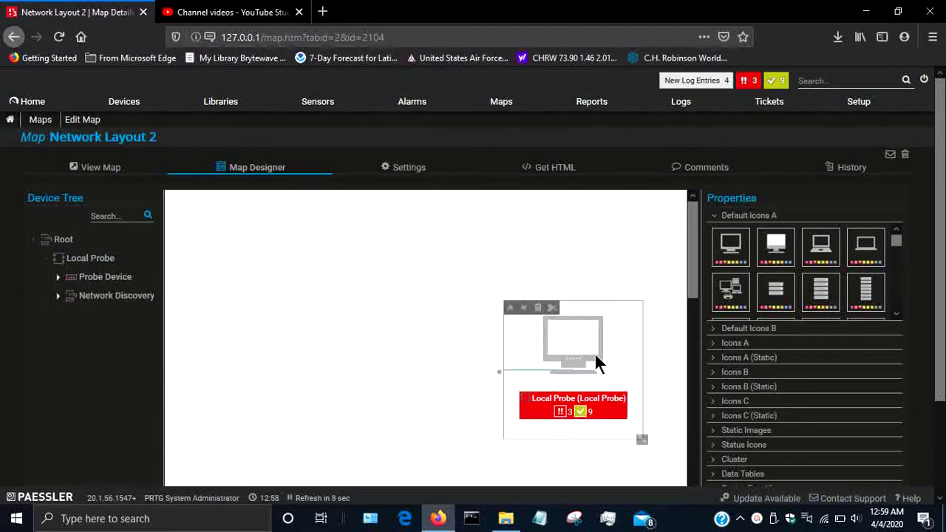
left_click_drag(633, 435, 606, 391)
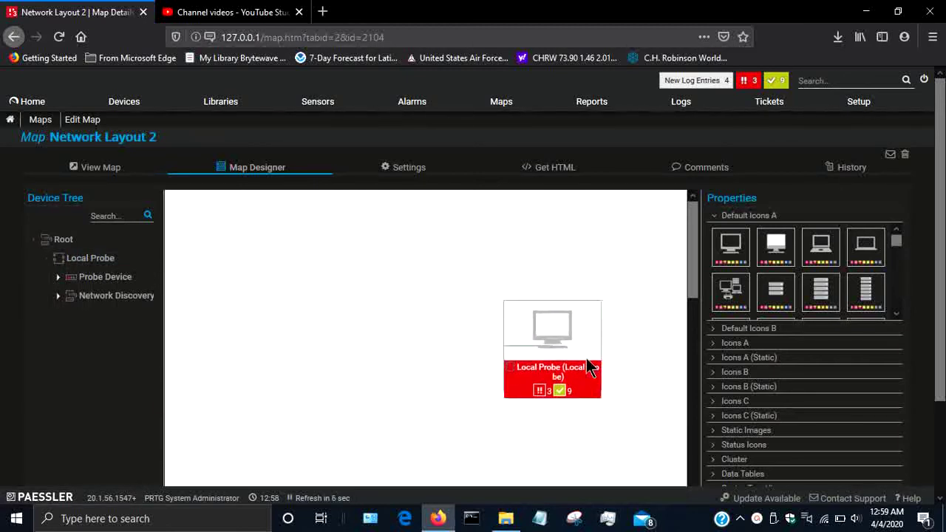
left_click_drag(578, 341, 609, 352)
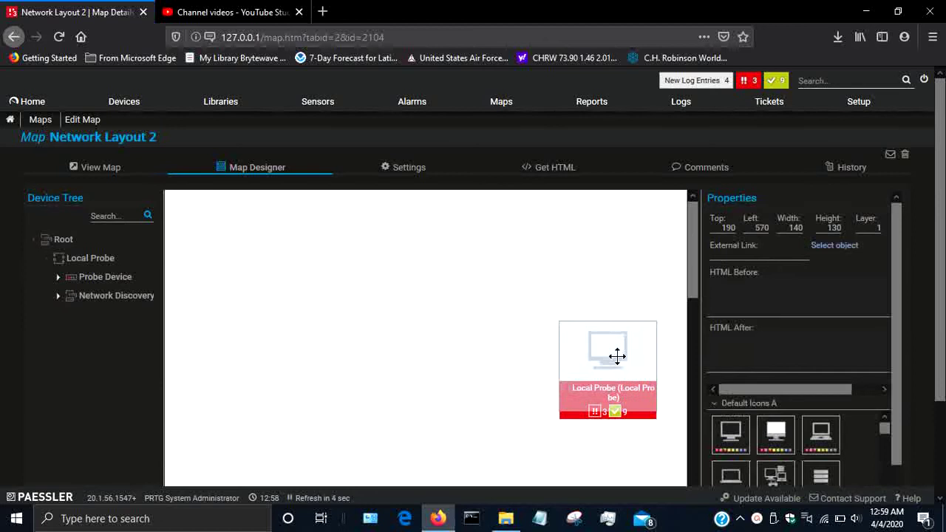
left_click_drag(656, 413, 642, 406)
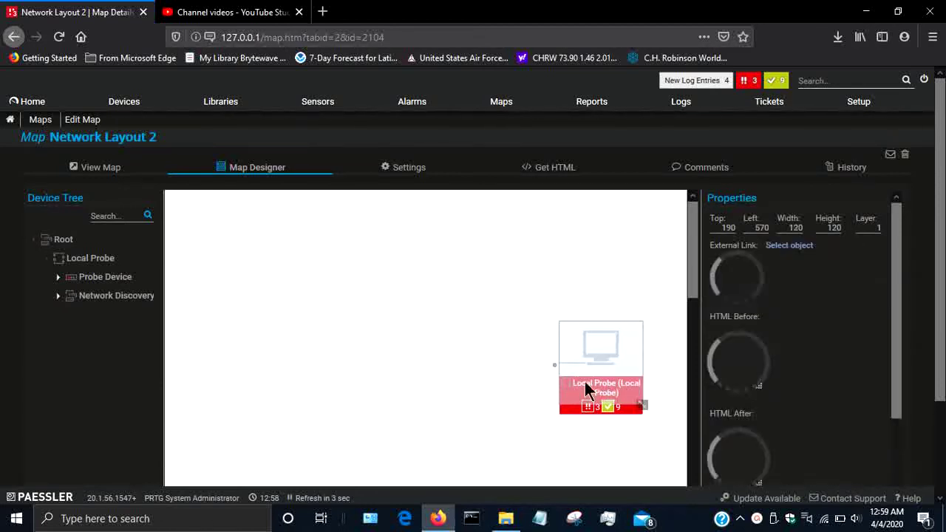
Place the DNS/Gateway device from Network Infrastructure on the map, sized 260 by 90 at top 20, left 250.
left_click(59, 298)
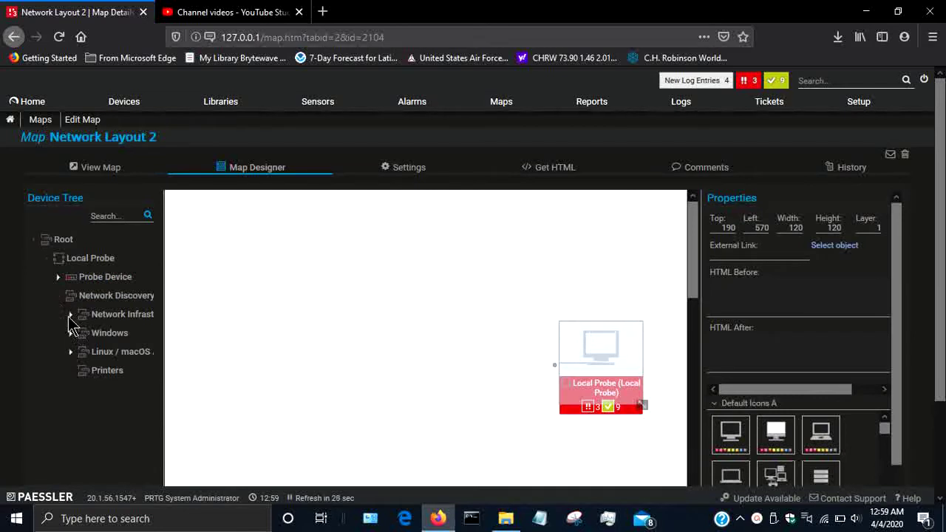
left_click(70, 315)
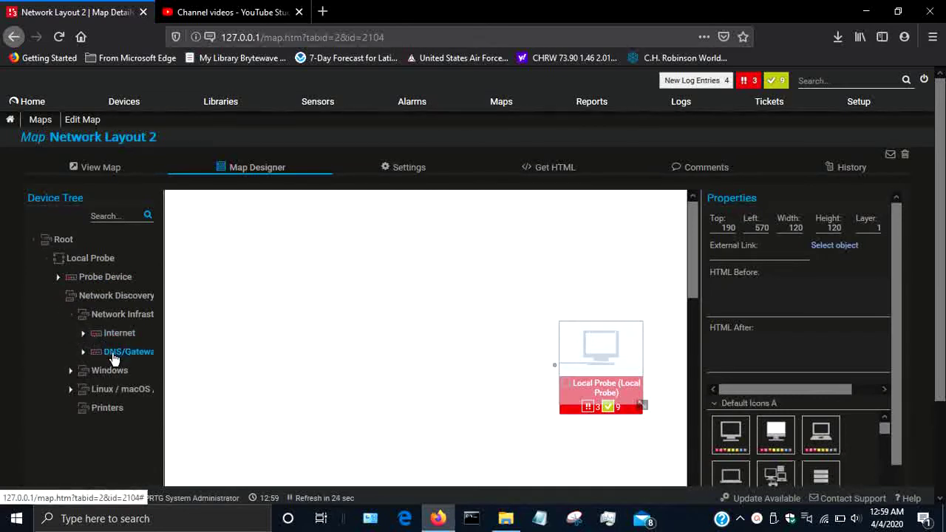
left_click_drag(116, 363, 399, 236)
left_click_drag(466, 355, 517, 289)
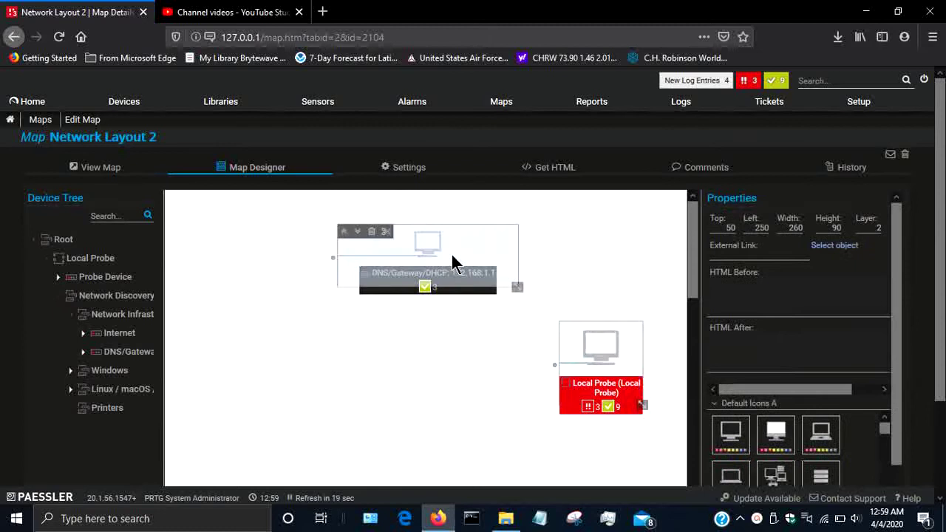
left_click_drag(453, 263, 452, 234)
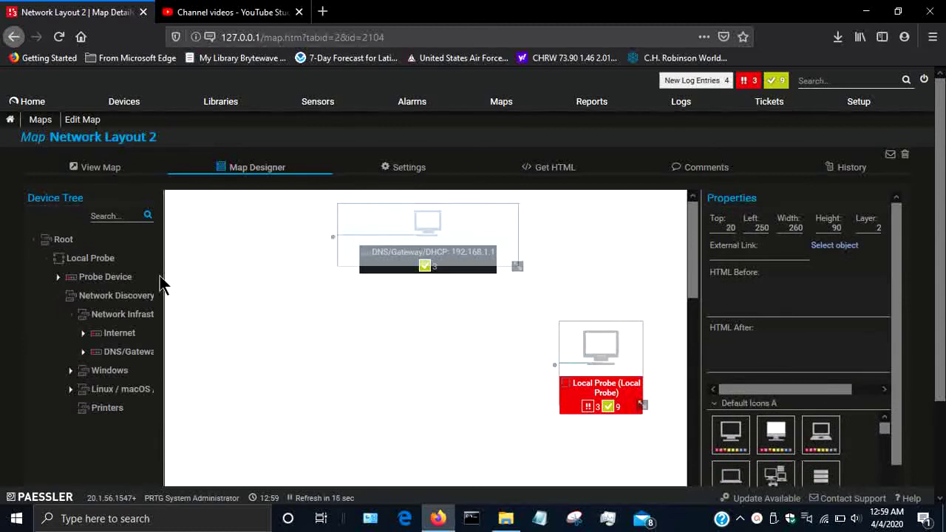
Place the HP Elitebook from the Windows Clients group on the map, sized 170 by 130 at top 200, left 30.
left_click(71, 371)
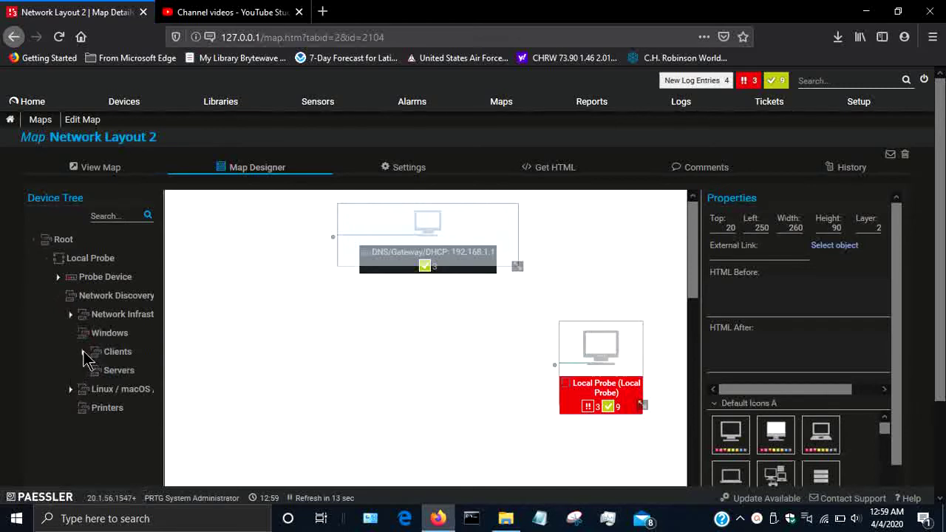
left_click(84, 352)
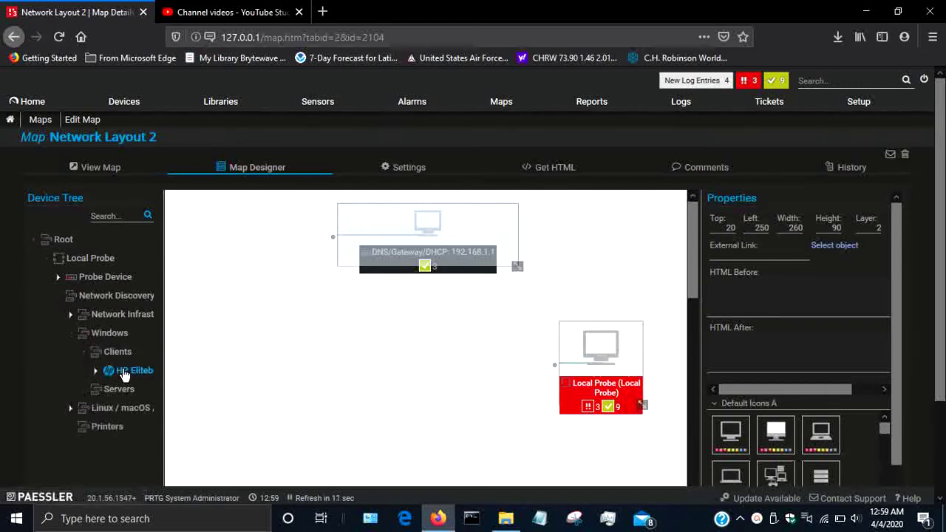
left_click_drag(123, 375, 227, 327)
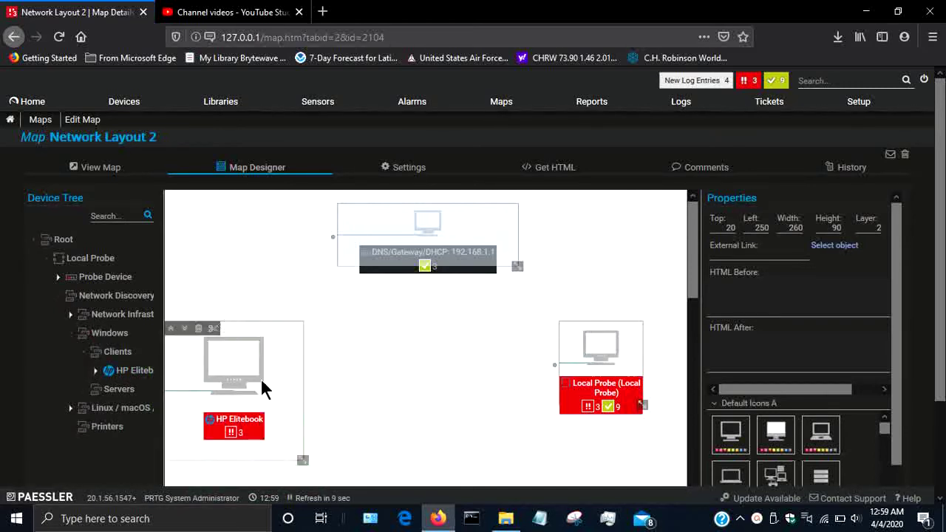
left_click_drag(302, 459, 283, 412)
left_click_drag(238, 376, 257, 377)
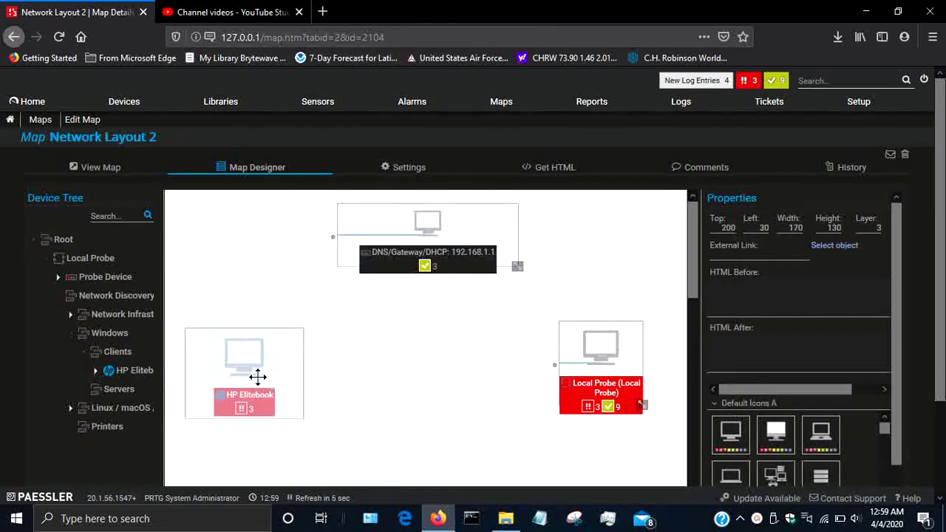
Draw connection lines linking the DNS/Gateway item to Local Probe and to the HP Elitebook.
left_click(349, 418)
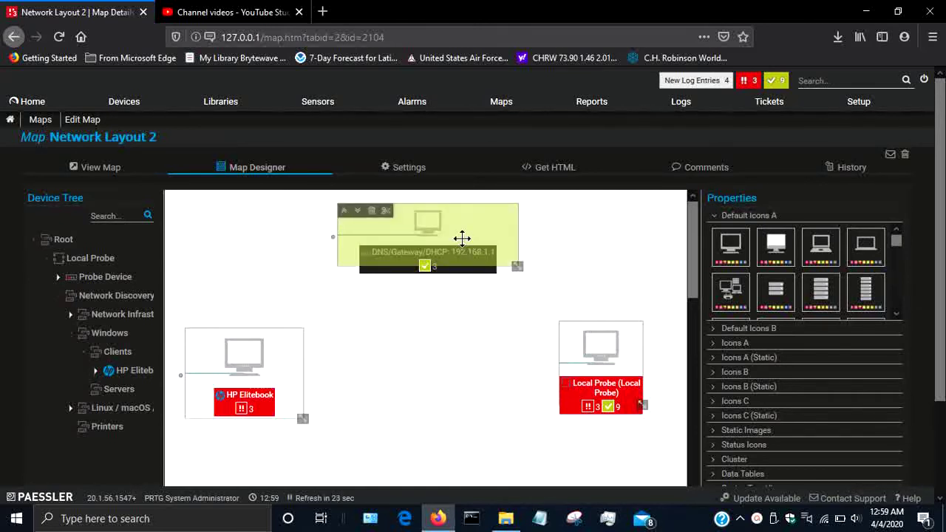
left_click_drag(462, 238, 460, 238)
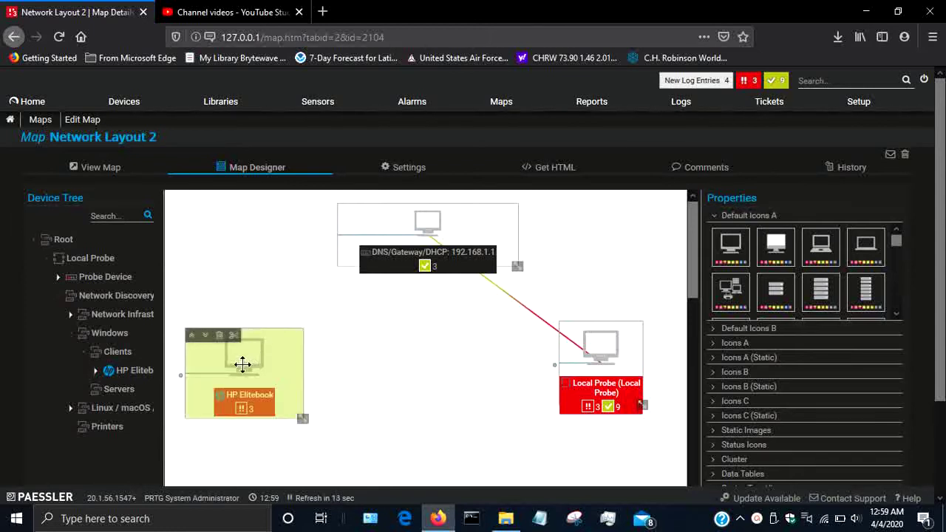
left_click_drag(243, 363, 244, 362)
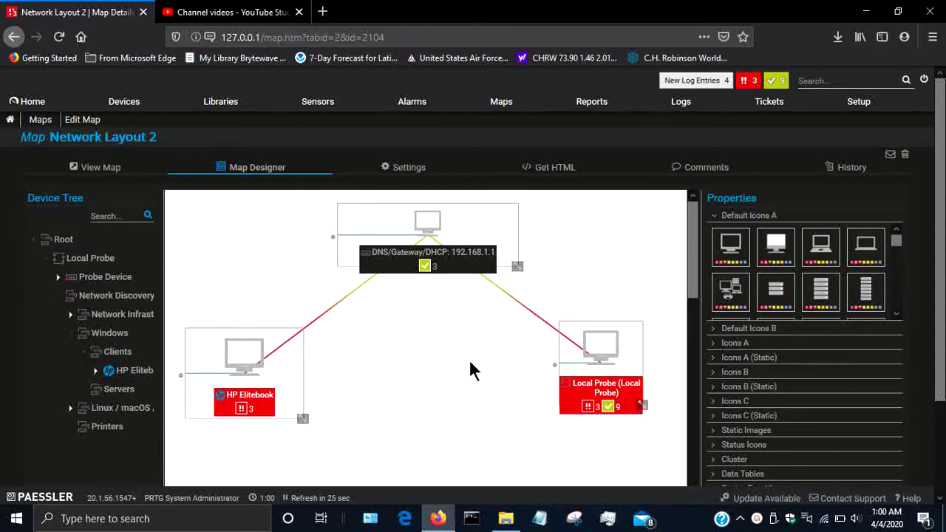
Change the Local Probe item's icon to the laptop from the Icons A set.
left_click_drag(728, 244, 719, 235)
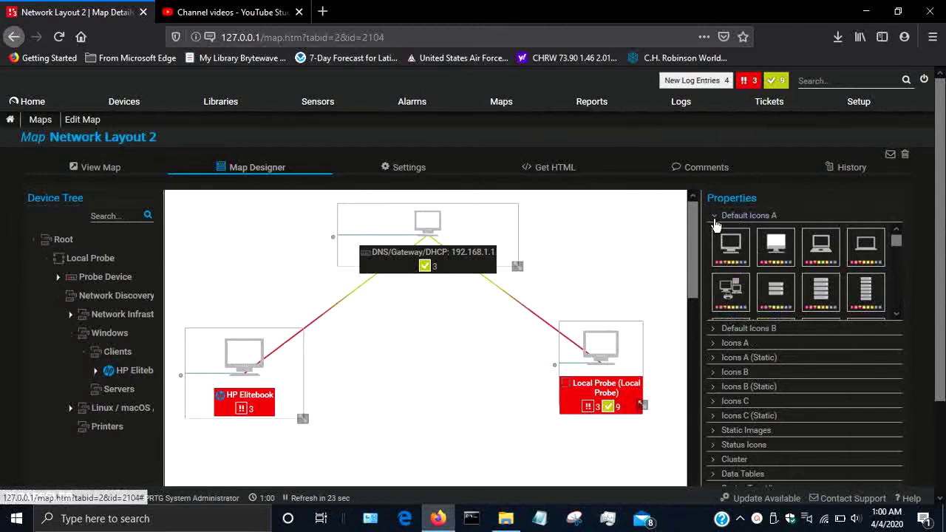
left_click(714, 220)
left_click(715, 247)
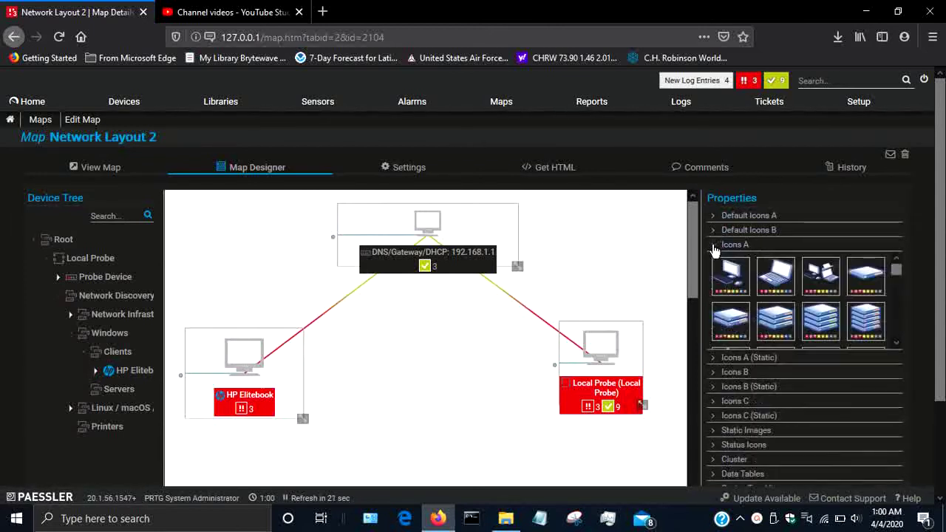
left_click_drag(777, 285, 484, 361)
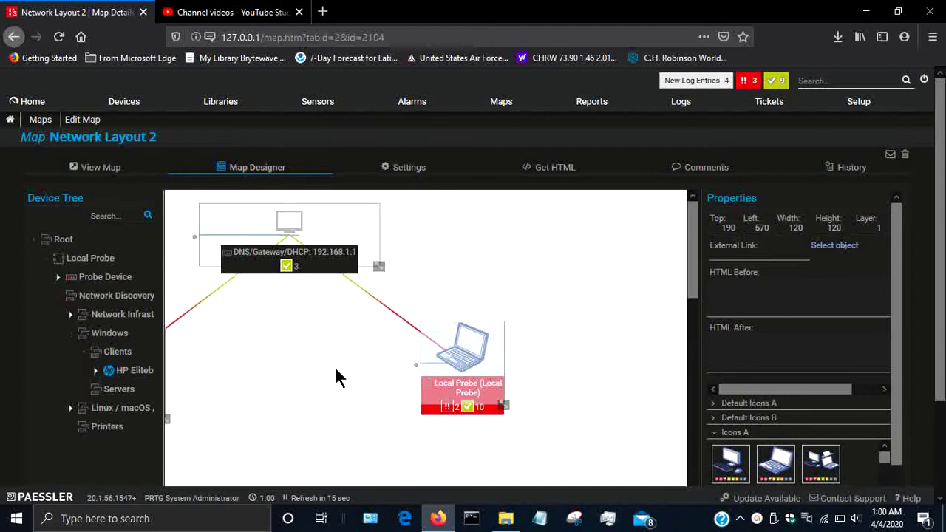
Change the HP Elitebook item's icon to the laptop from the Icons A set.
left_click(352, 389)
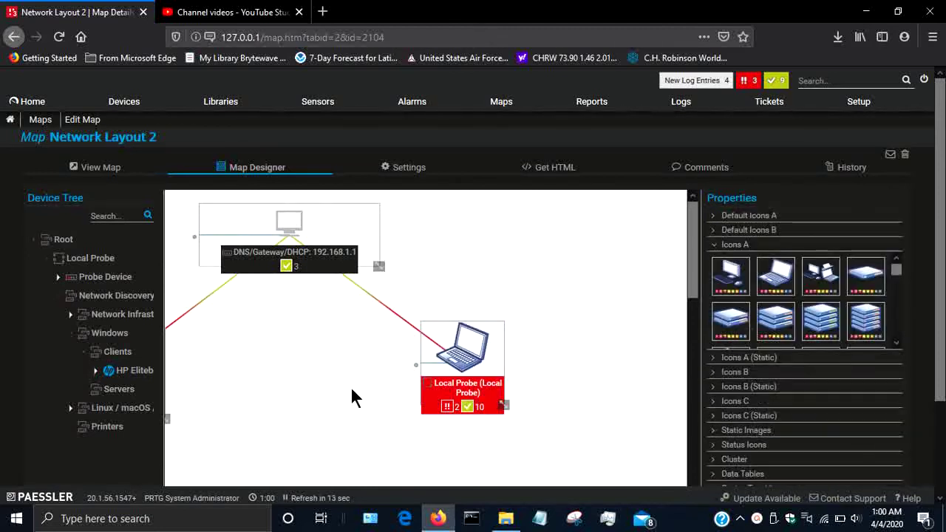
scroll(351, 386, "down", 3)
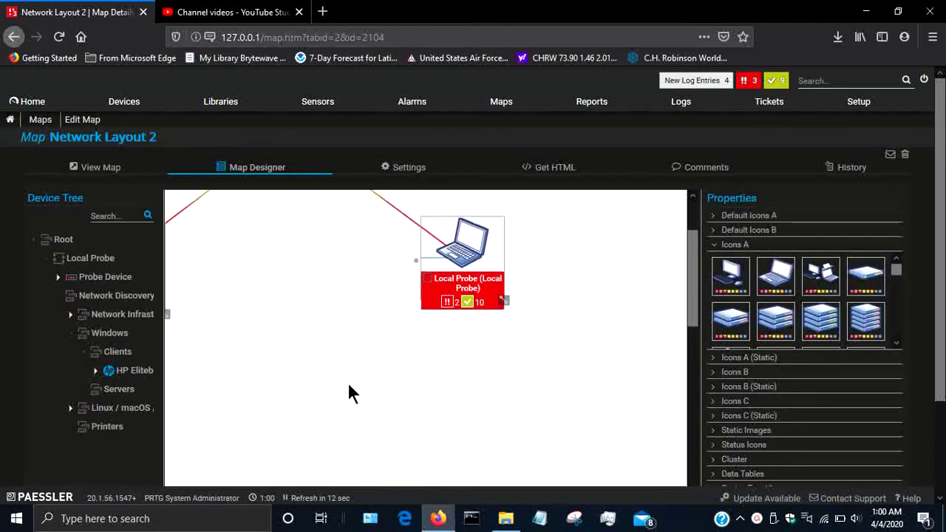
scroll(352, 392, "up", 1)
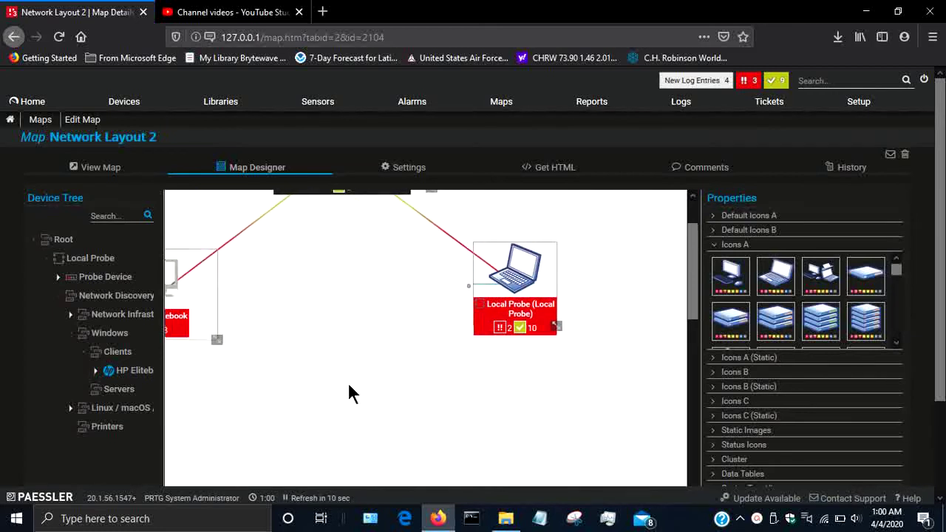
scroll(352, 392, "up", 3)
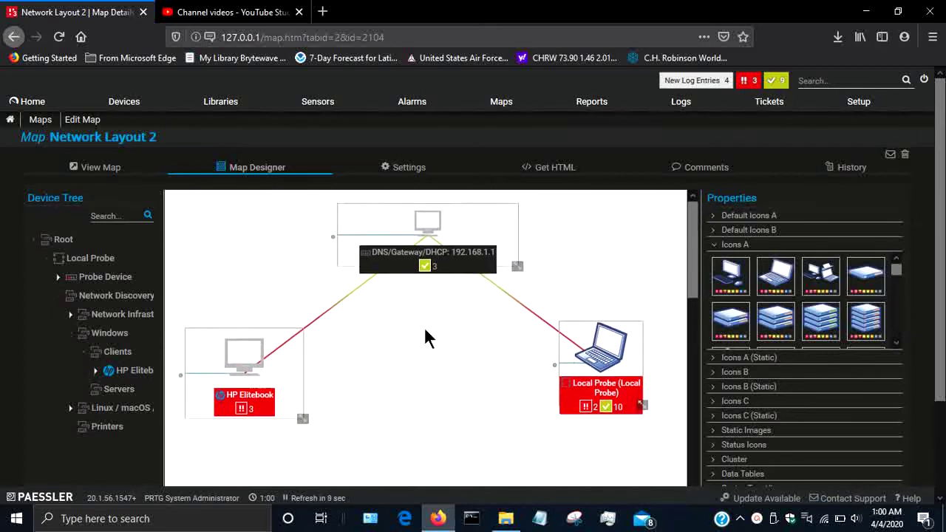
left_click_drag(776, 278, 235, 362)
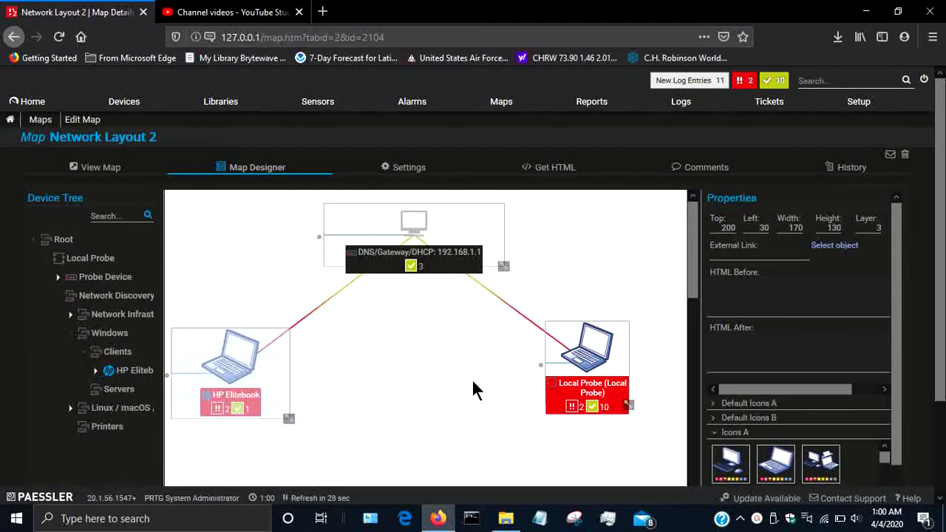
Change the DNS/Gateway item's icon to the wireless router with antenna from the Icons A set.
scroll(762, 317, "down", 2)
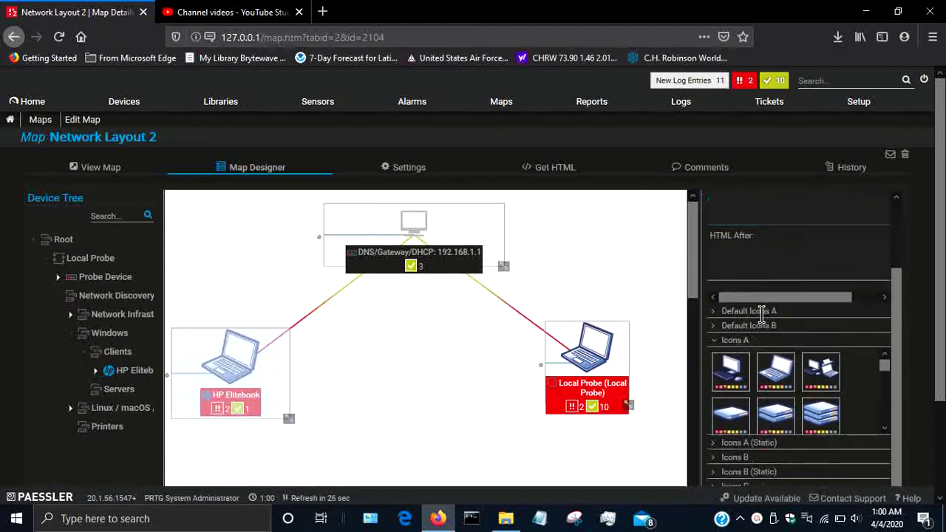
scroll(762, 317, "down", 2)
scroll(828, 314, "down", 3)
scroll(828, 314, "down", 4)
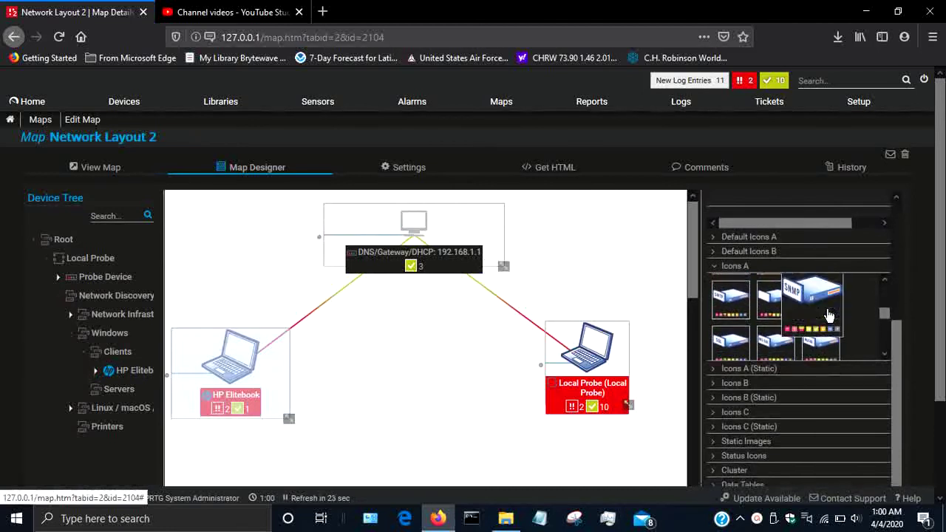
scroll(828, 317, "down", 3)
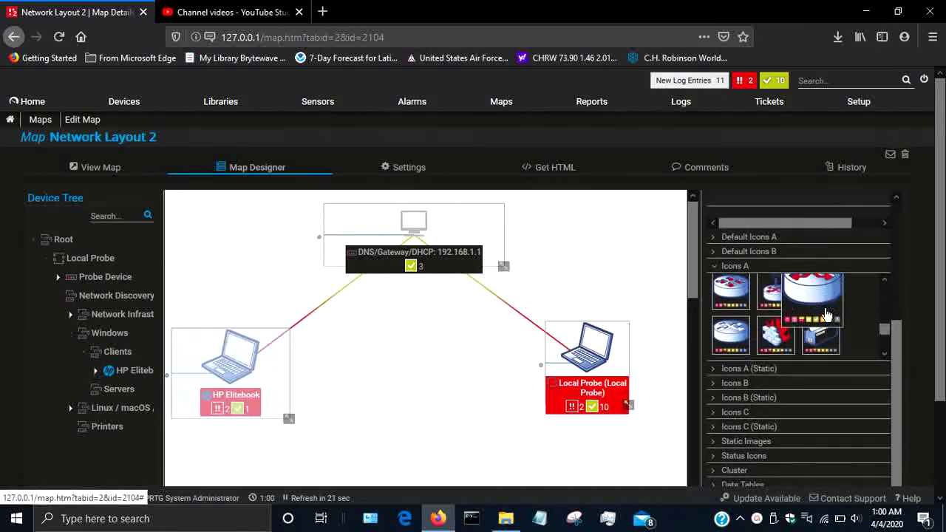
left_click_drag(777, 296, 385, 294)
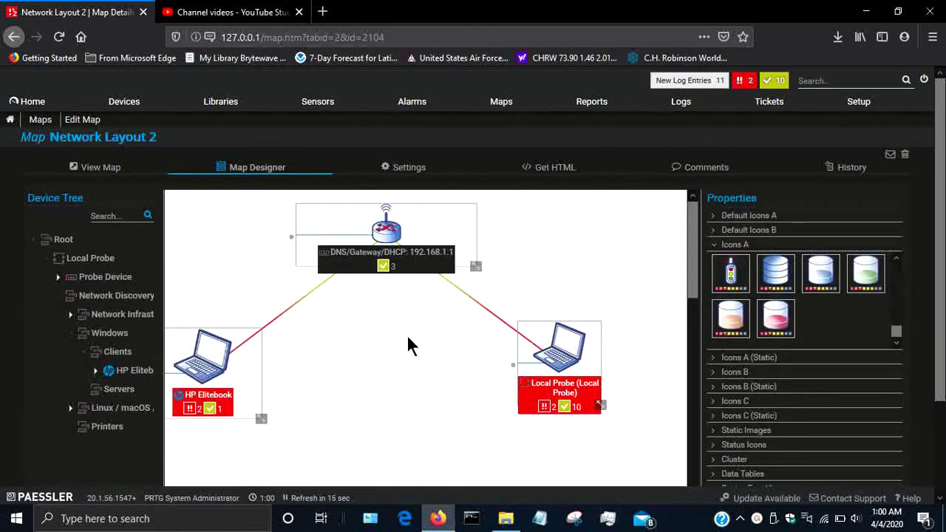
Nudge the Local Probe item to left 560 and try drawing its connection to the DNS/Gateway item again.
mouse_move(545, 359)
left_mouse_down()
mouse_move(521, 344)
mouse_move(537, 357)
left_mouse_up()
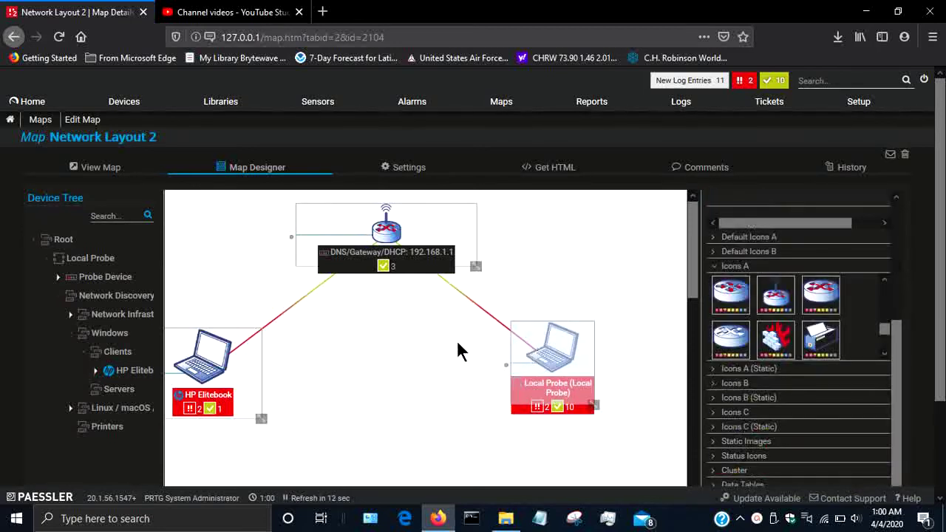
left_click(474, 306)
left_click_drag(505, 363, 395, 255)
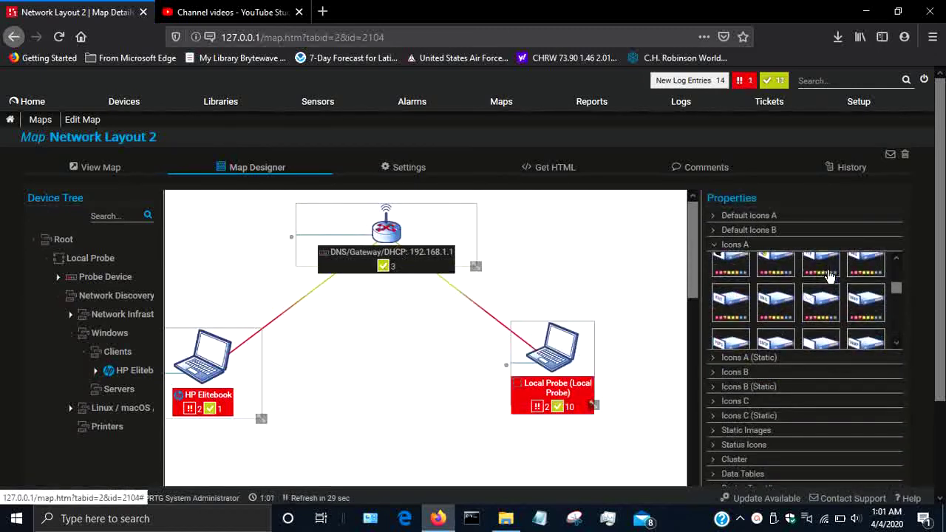
Set the Local Probe item's top position to 150.
left_click(559, 357)
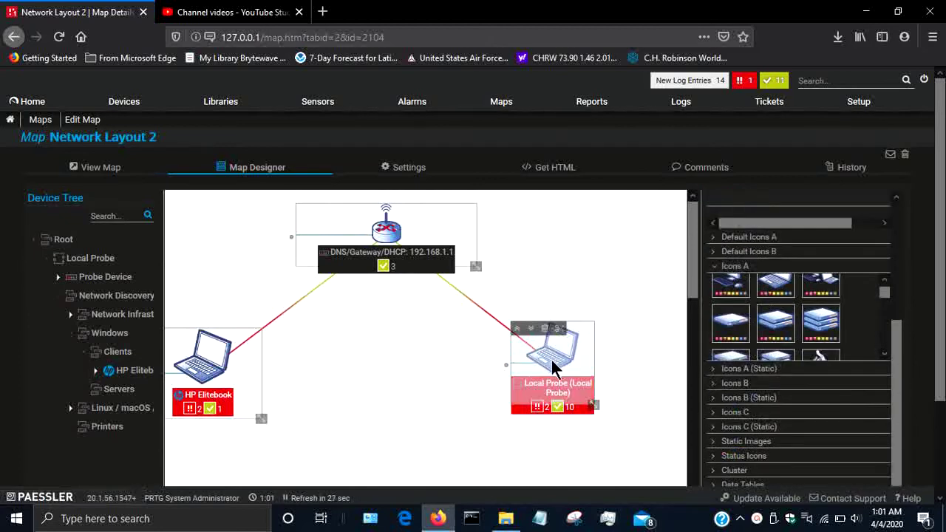
left_click(782, 355)
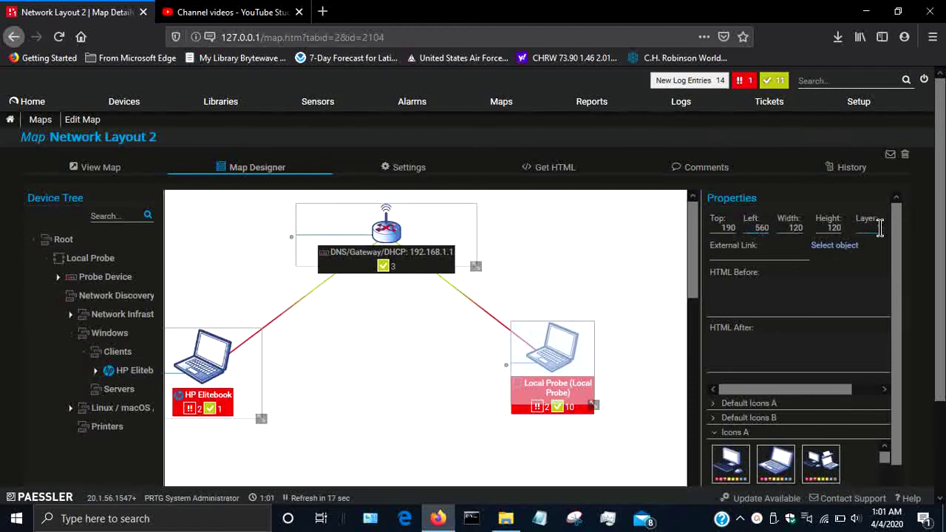
double_click(726, 228)
type("150")
key("Return")
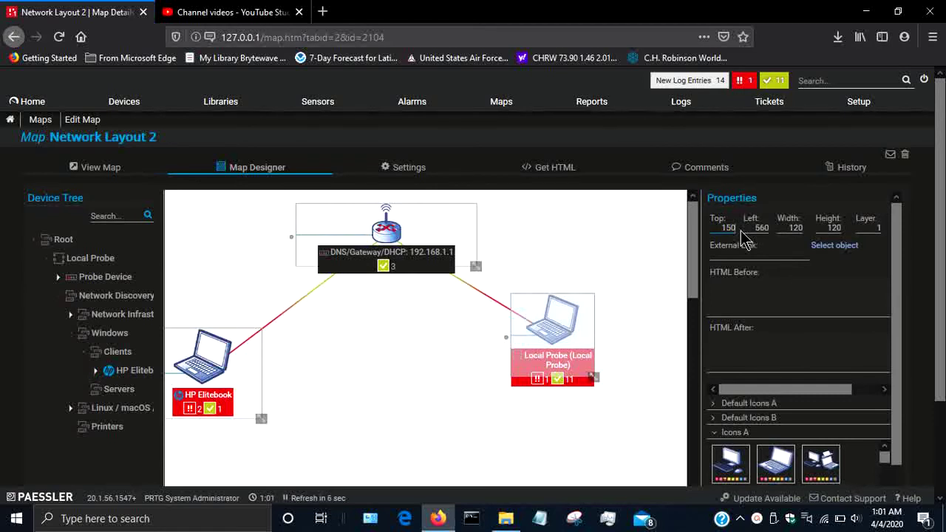
Position the Local Probe item at top 200 and left 500.
key("BackSpace")
key("BackSpace")
key("BackSpace")
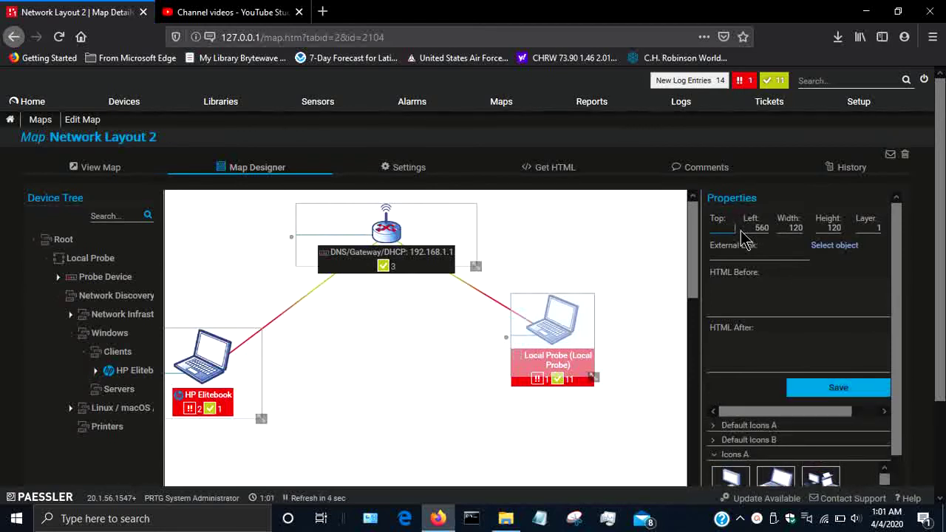
type("200")
key("Return")
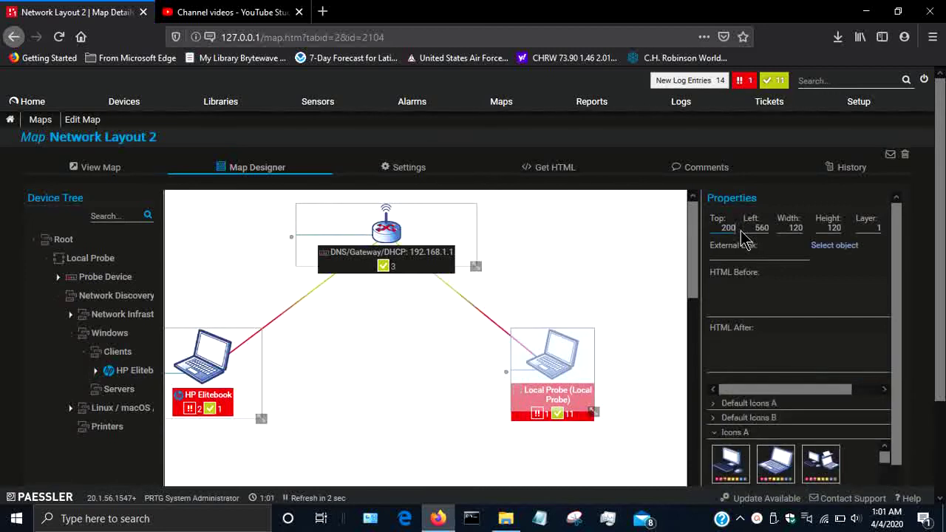
left_click_drag(753, 228, 776, 230)
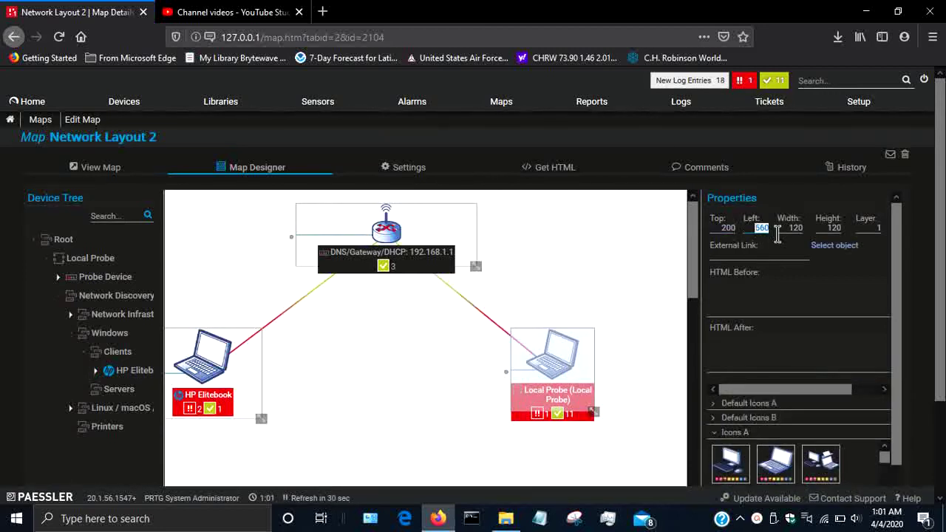
type("500")
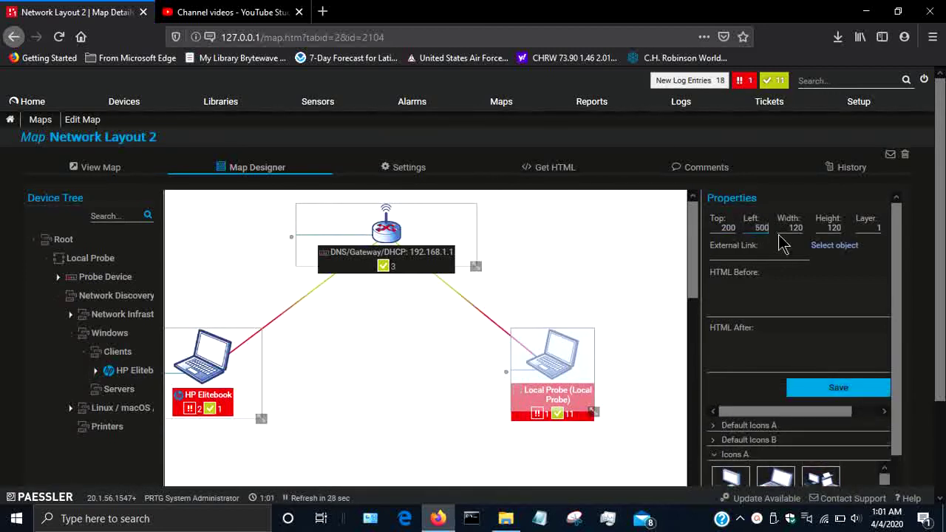
key("Return")
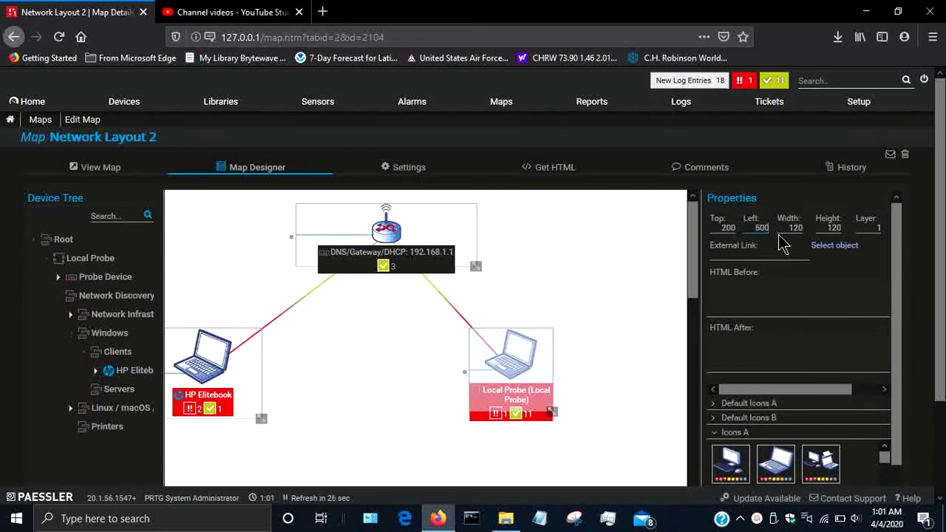
Resize the Local Probe item to a width of 200 and a height of 200.
left_click_drag(788, 228, 808, 227)
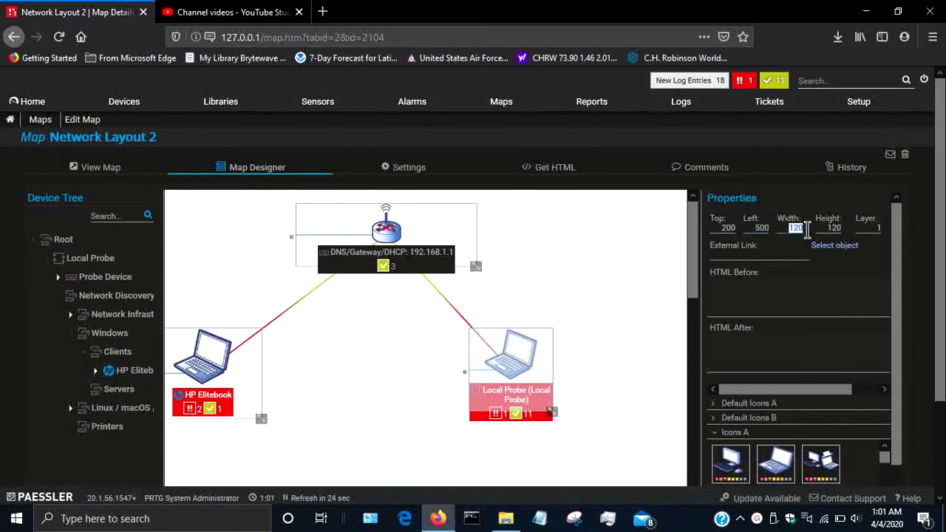
type("200")
key("Return")
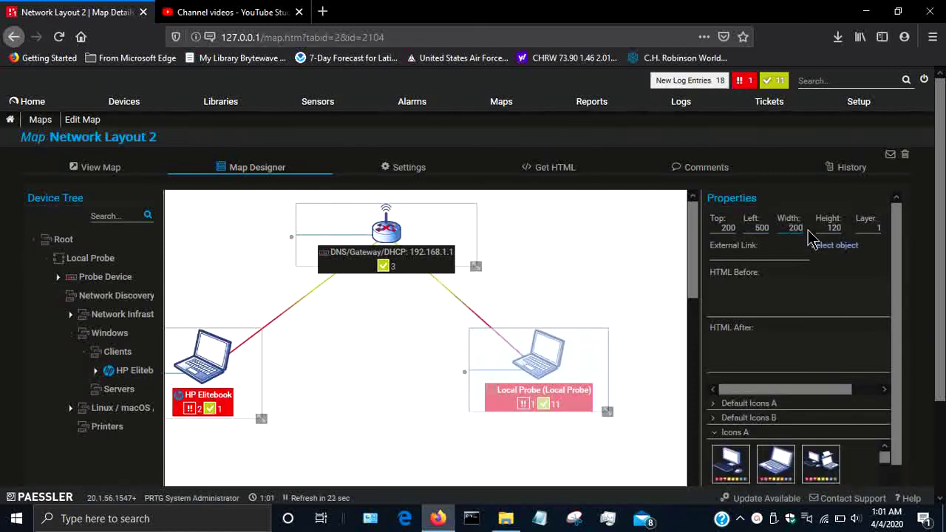
left_click_drag(828, 229, 850, 227)
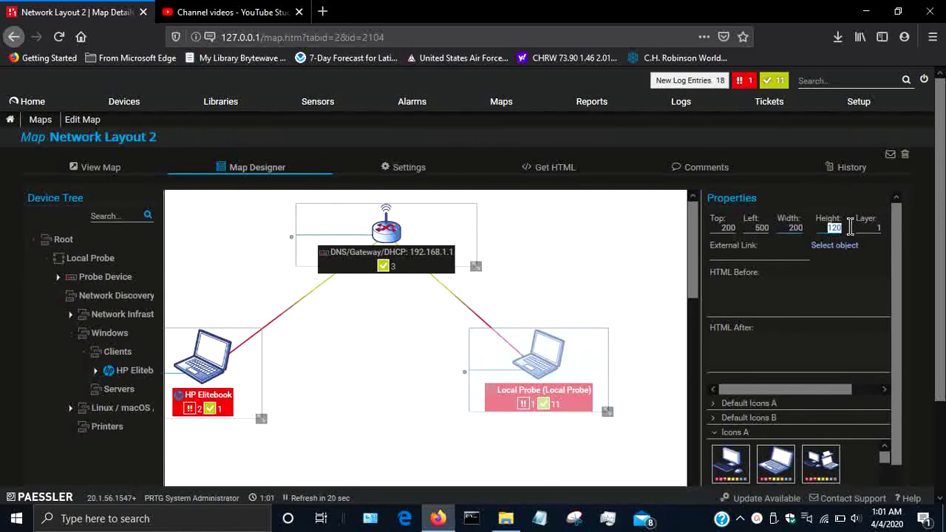
type("200")
key("Return")
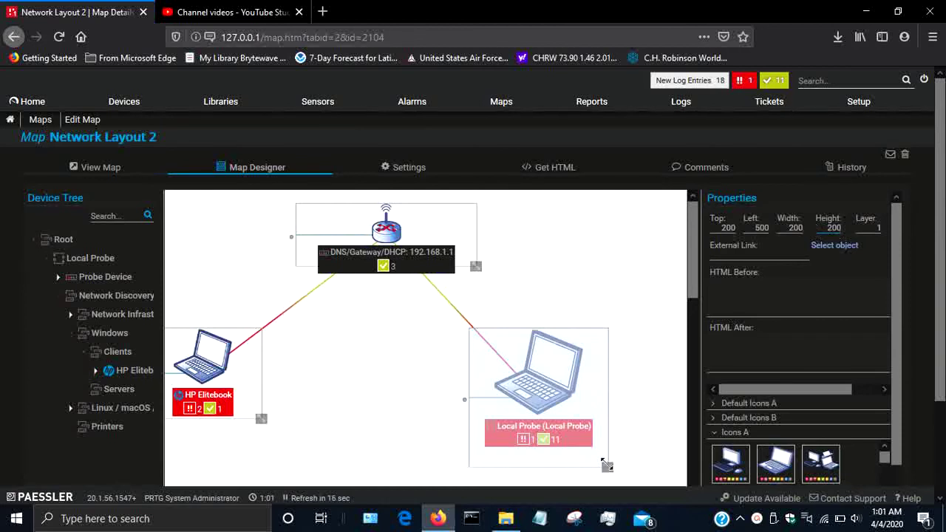
Set the Local Probe item's layer to 1.
left_click(798, 316)
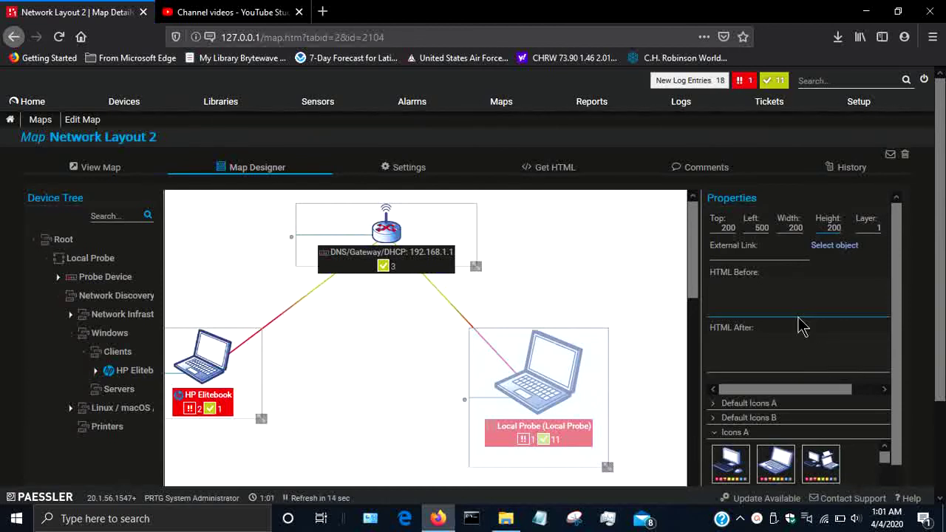
left_click(874, 233)
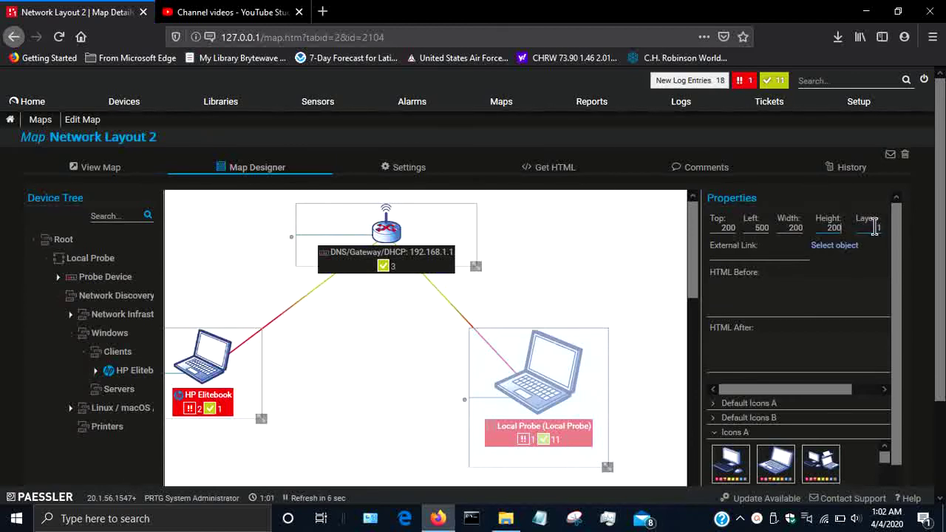
left_click(877, 229)
type("1")
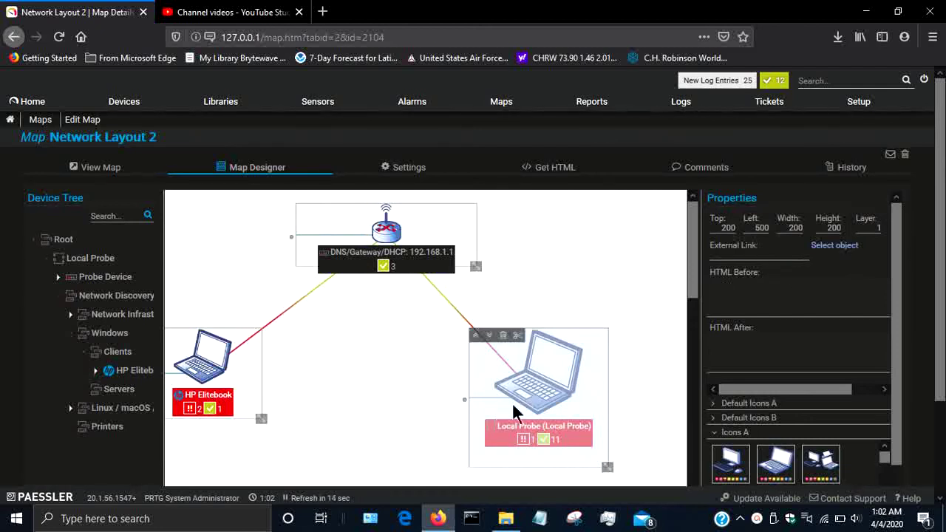
Move the Local Probe item up and to the right on the map, and shift the DNS/Gateway item slightly right.
left_click_drag(523, 394, 551, 352)
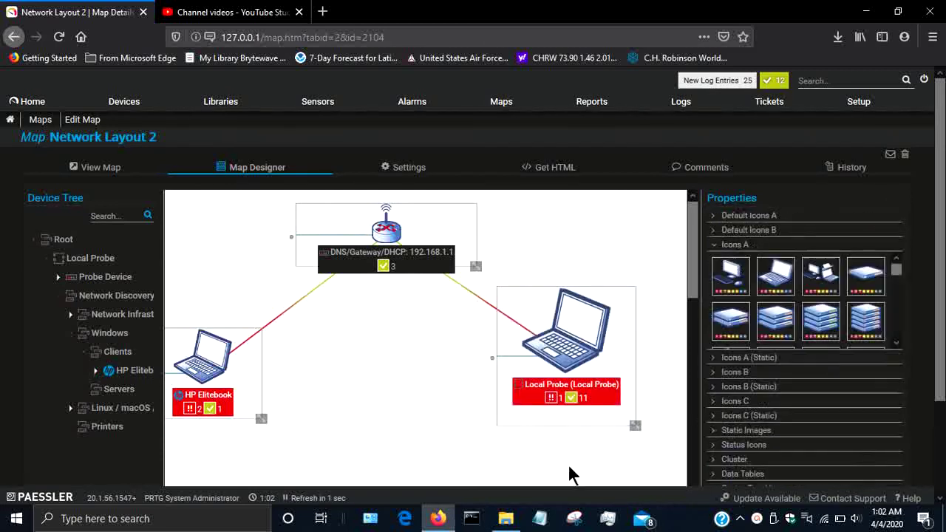
mouse_move(608, 302)
mouse_move(408, 219)
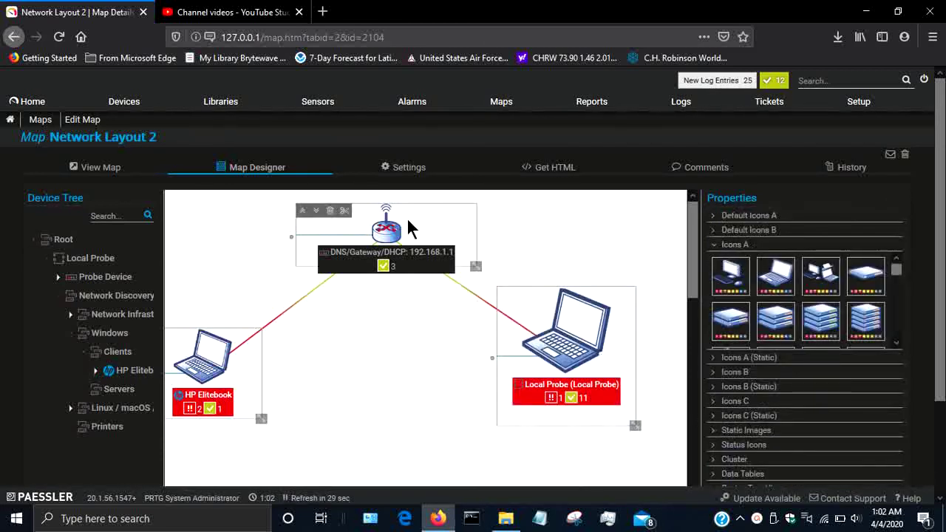
left_click_drag(425, 220, 433, 219)
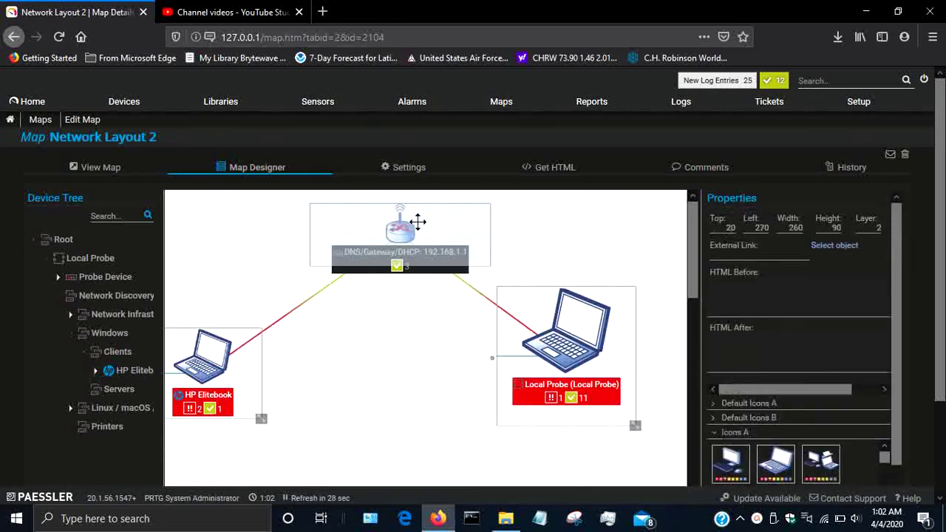
left_click(309, 372)
View the finished Network Layout 2 map outside the designer and check its HP Elitebook item.
mouse_move(186, 408)
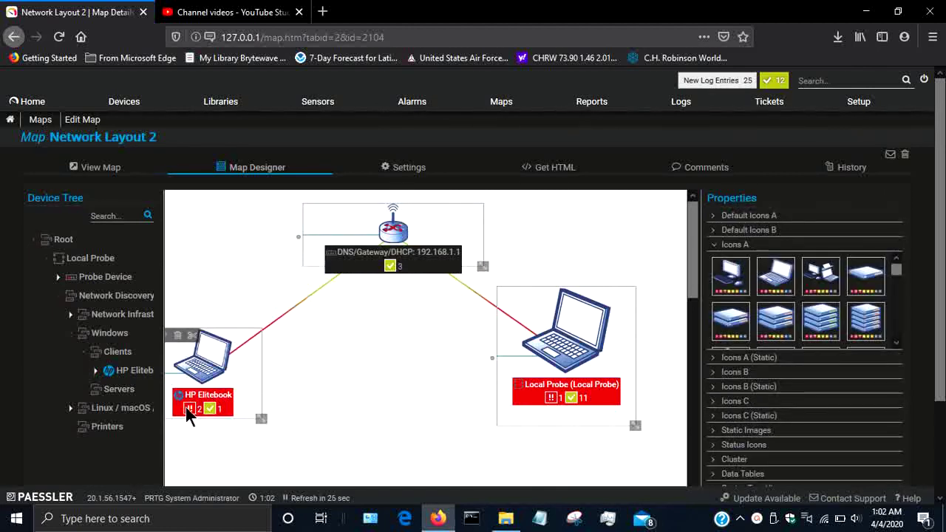
mouse_move(513, 410)
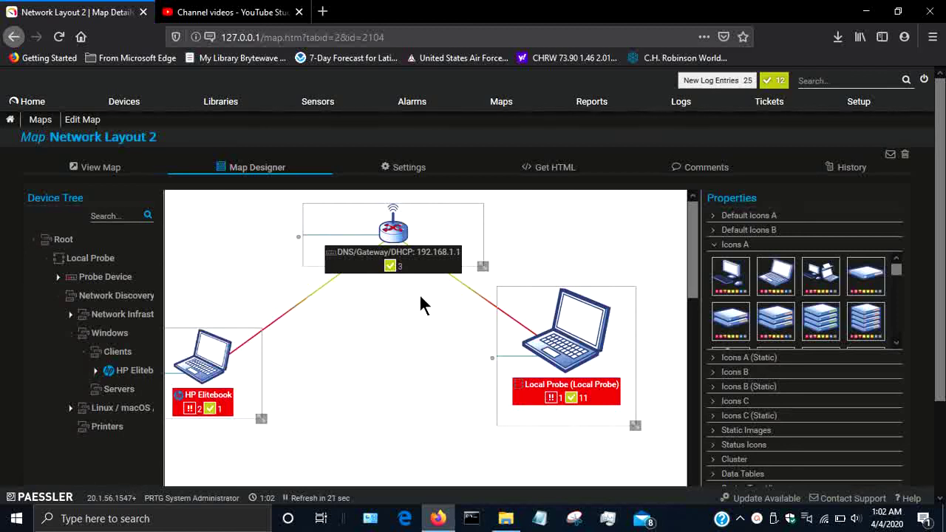
left_click(103, 168)
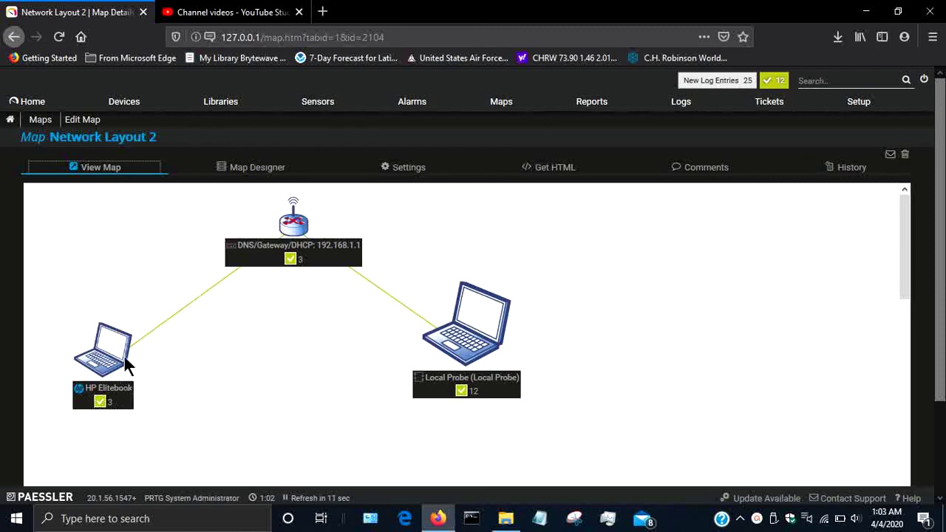
left_click(124, 355)
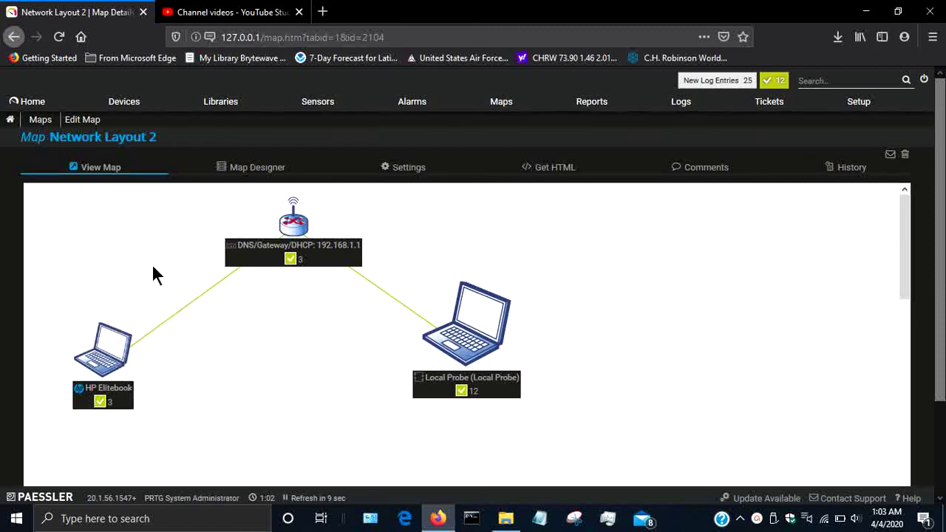